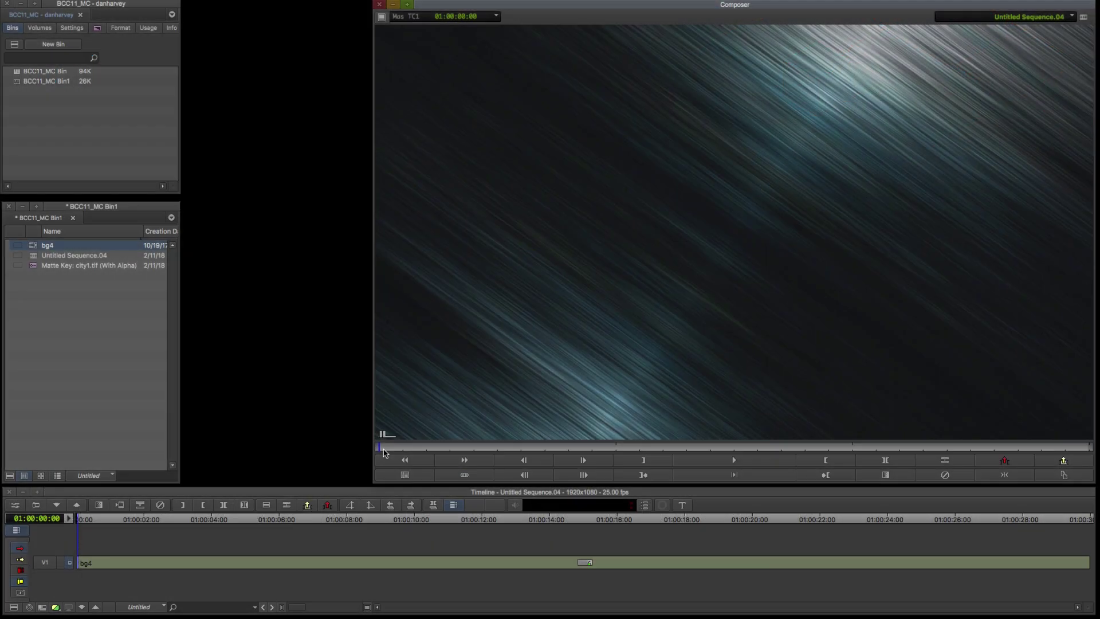
- Add a new video track above the bg4 clip and switch monitoring to V2
left_click_drag(384, 449, 314, 459)
key("super+y")
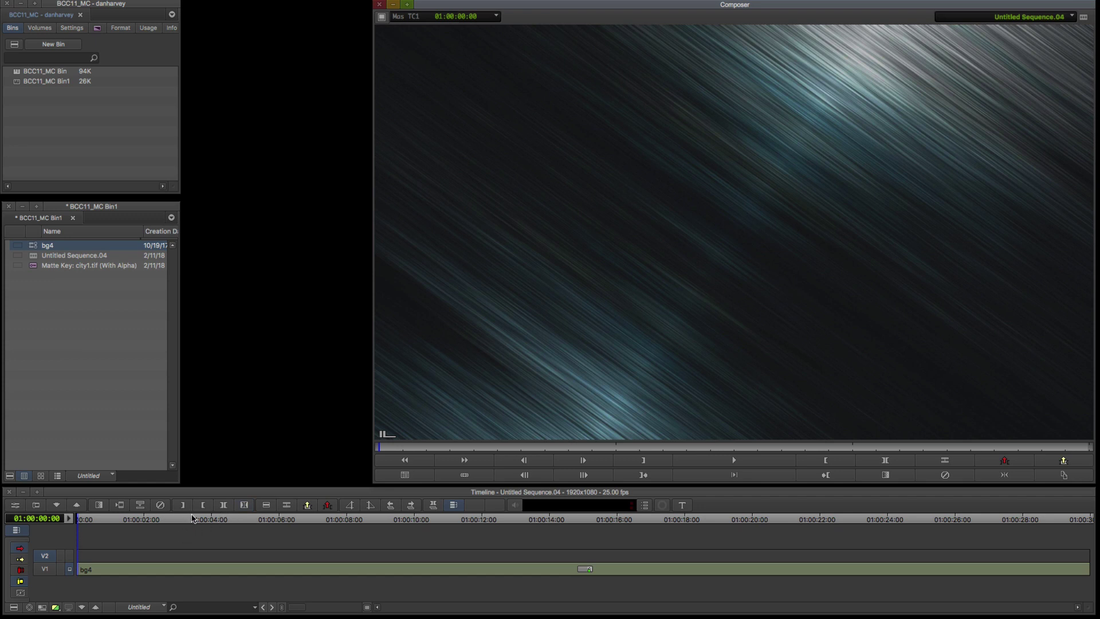
left_click(68, 560)
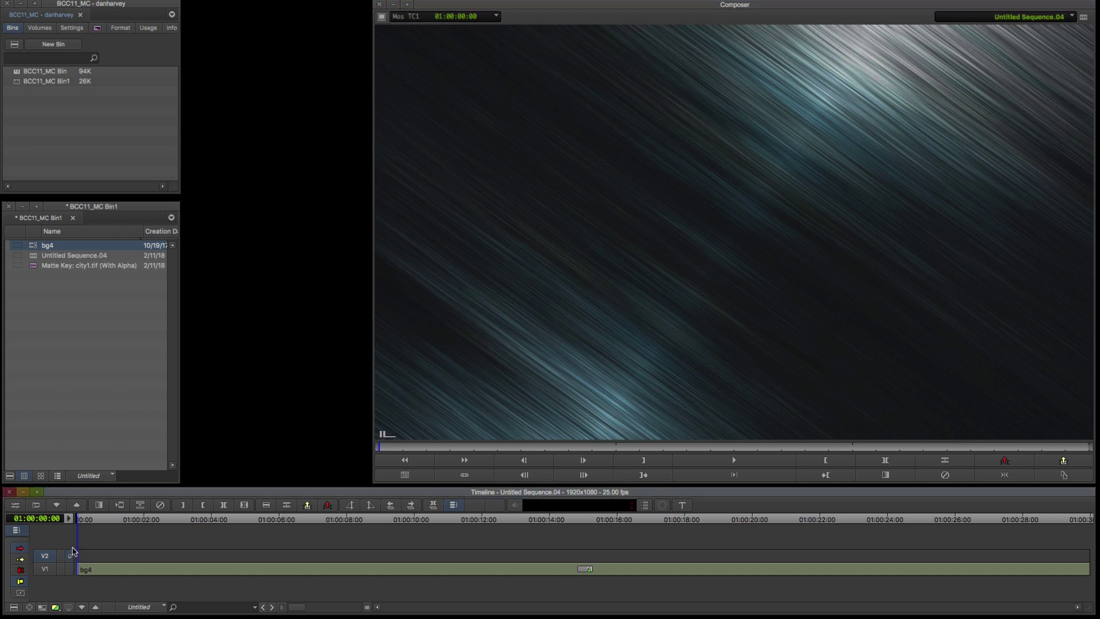
- Apply the BCC Pan and Zoom effect from the BCC Perspective category to the filler on V2
left_click(98, 28)
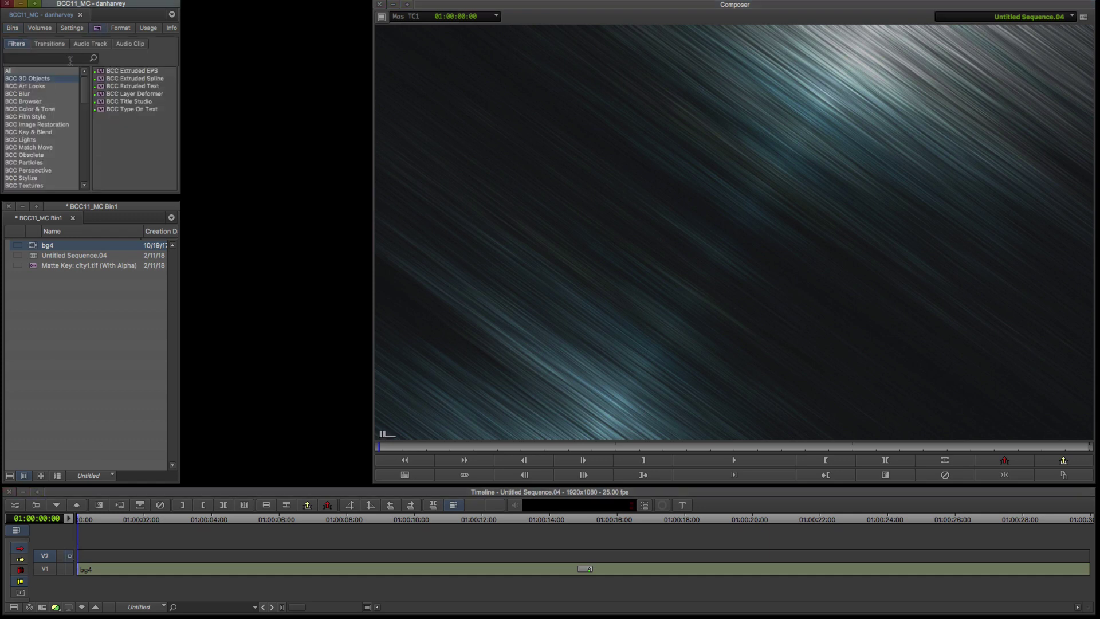
left_click(35, 171)
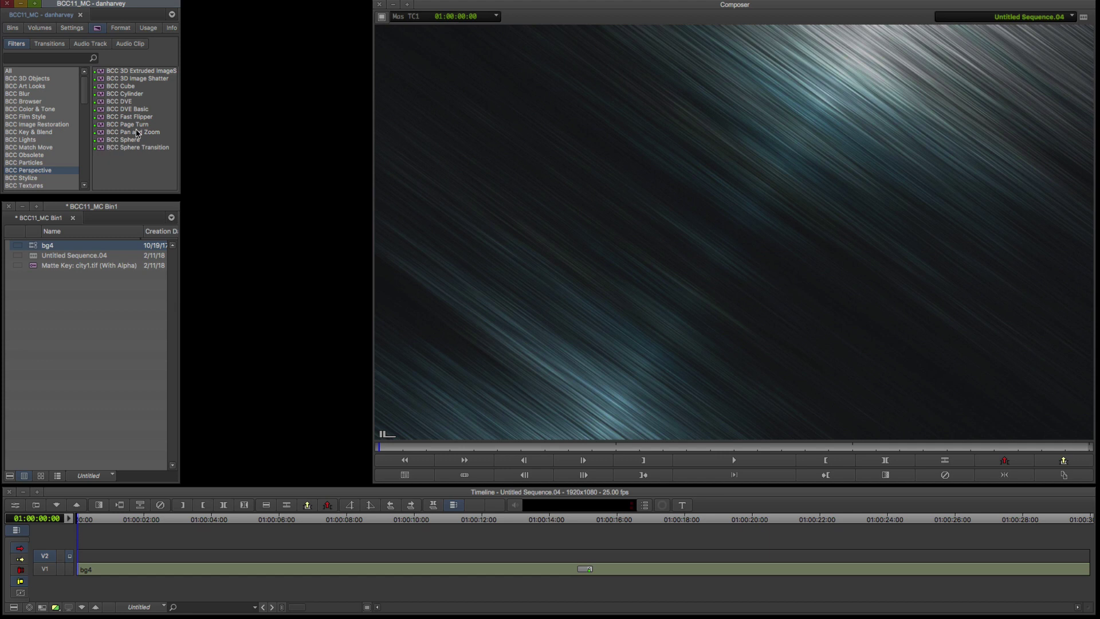
left_click_drag(138, 133, 163, 195)
left_click_drag(175, 499, 147, 557)
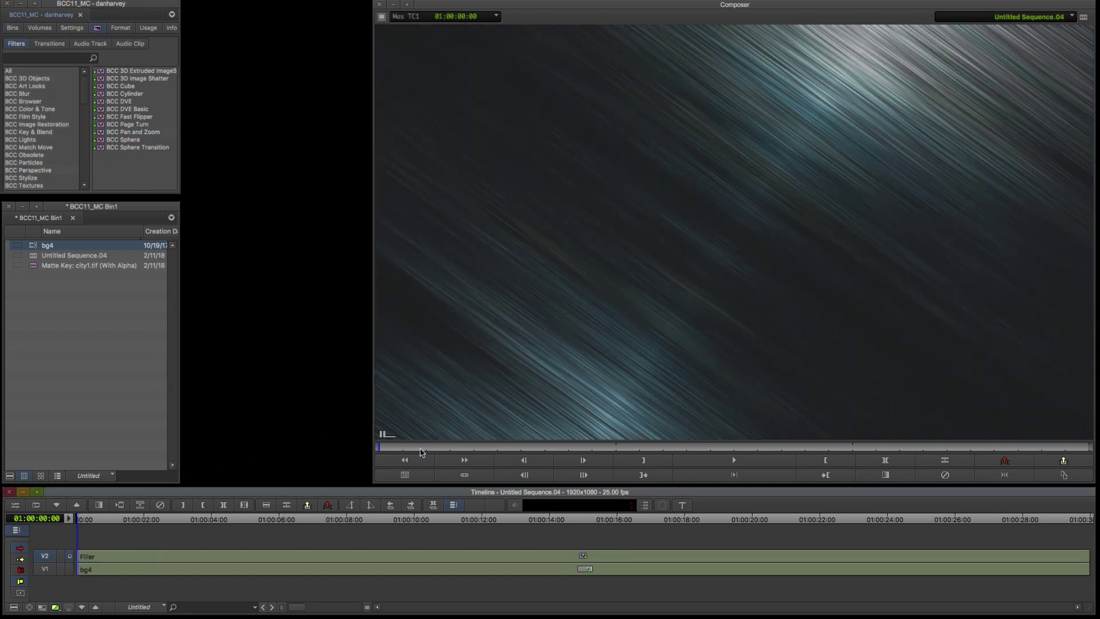
mouse_move(387, 451)
left_mouse_down()
mouse_move(709, 441)
mouse_move(1031, 455)
mouse_move(168, 451)
left_mouse_up()
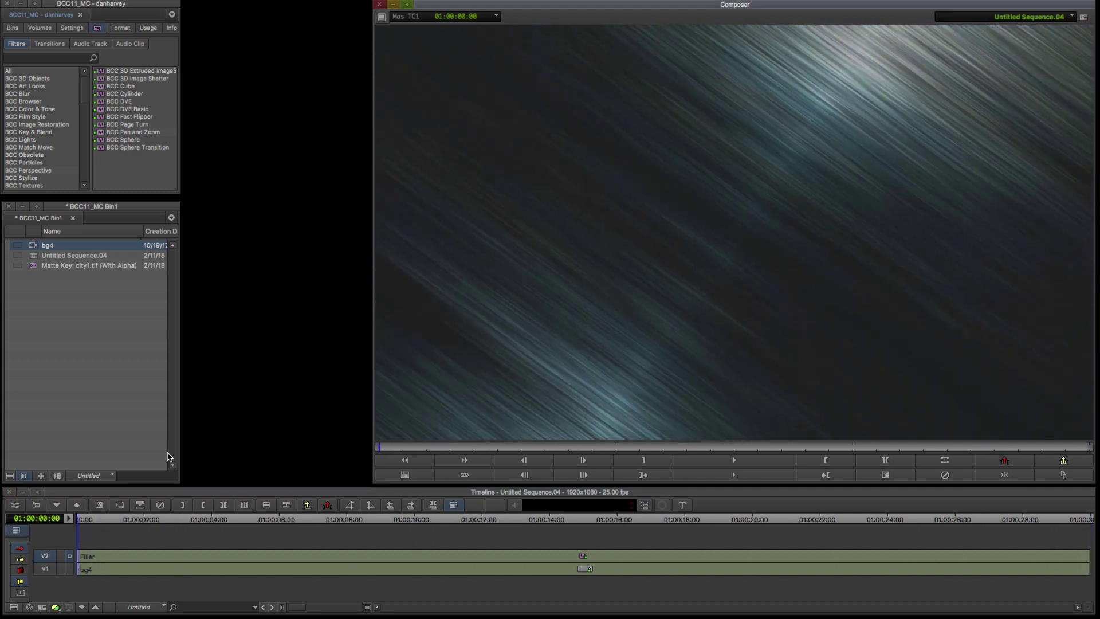
- Open the Pan and Zoom effect's parameters and load manhattan_NASA.jpg as its External File source
left_click(16, 504)
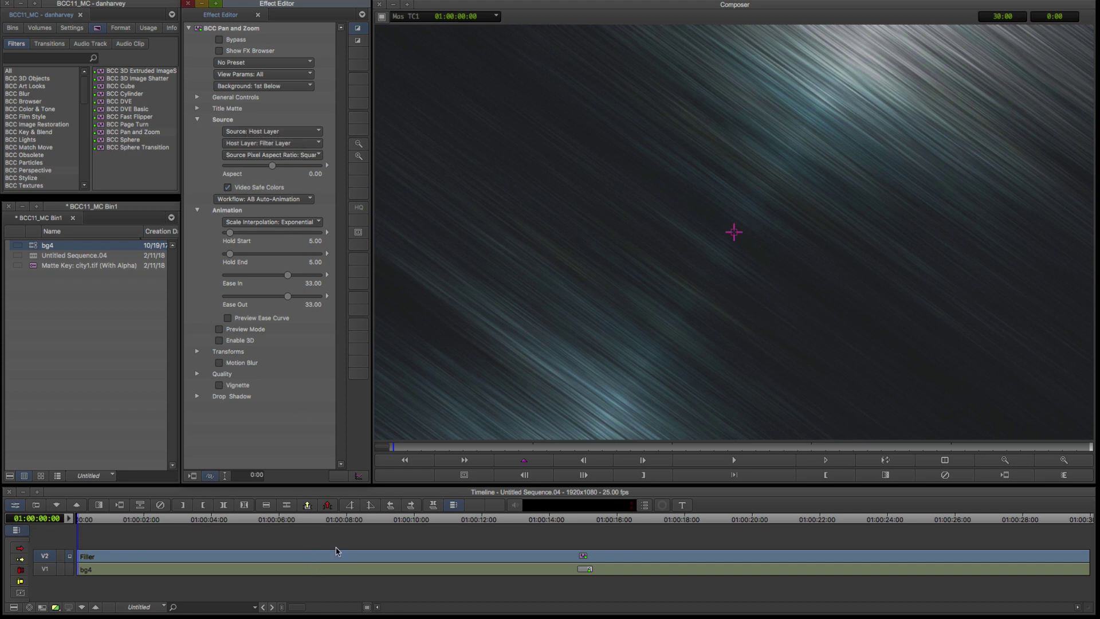
left_click(275, 131)
left_click(267, 154)
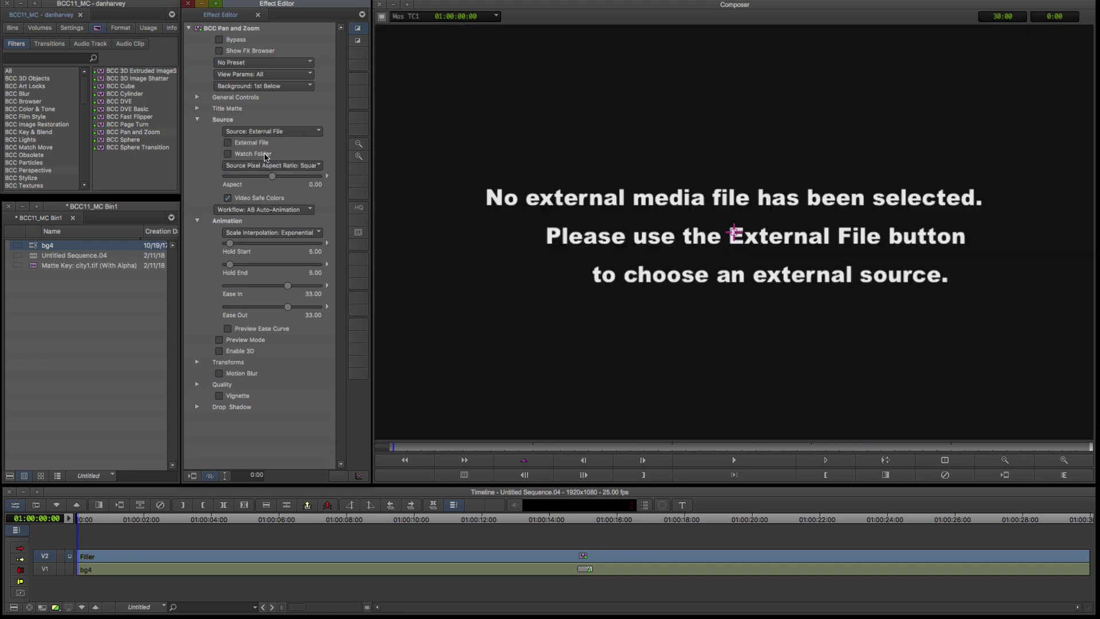
left_click(229, 146)
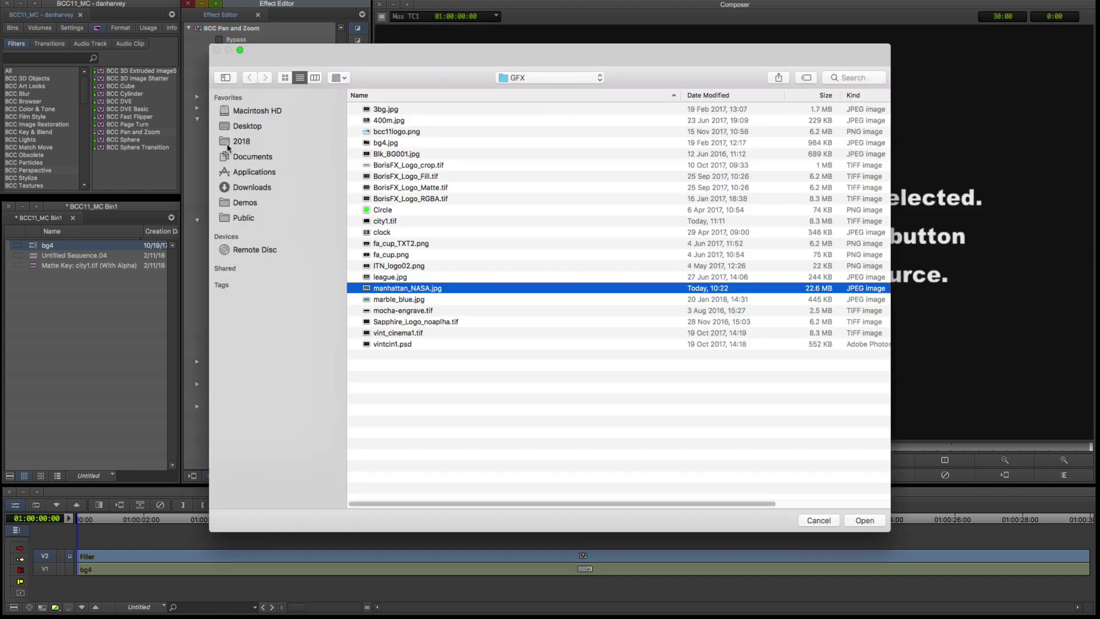
left_click(864, 520)
- Preview the default pan and zoom animation through the clip and return to its start
left_click_drag(393, 448, 925, 431)
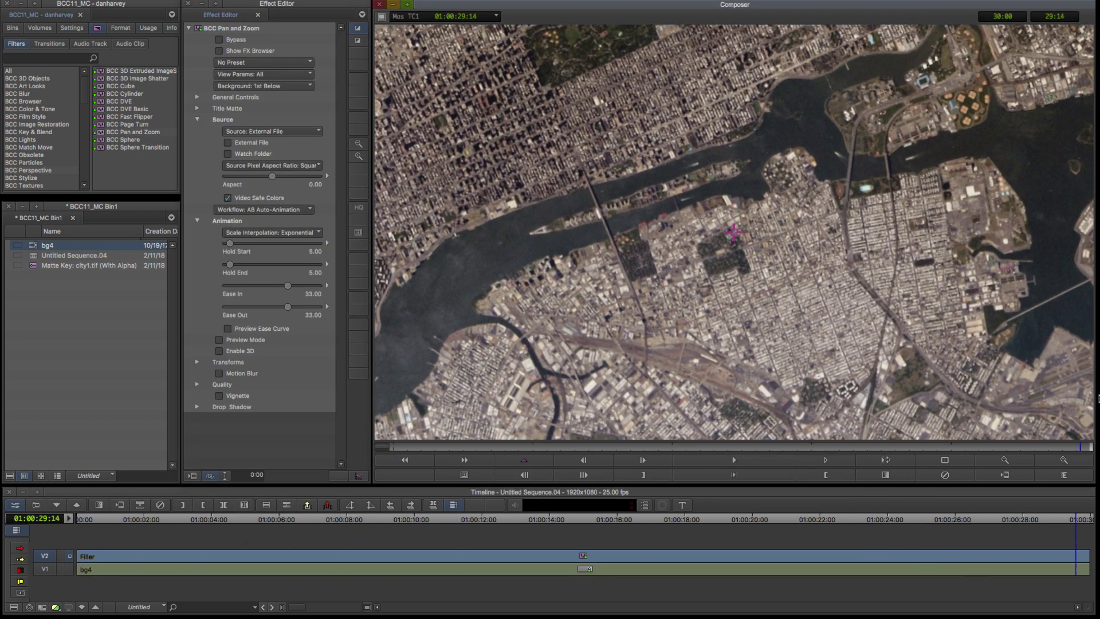
key("j")
key("j")
key("j")
key("Home")
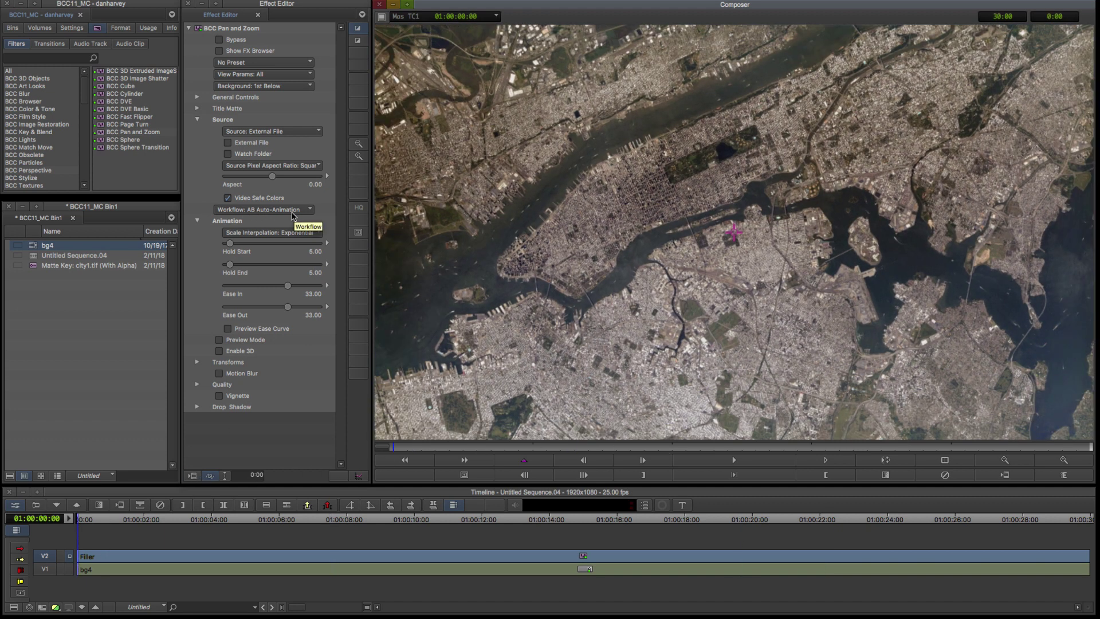
- Compare the Transform A and Transform B workflows, then return the workflow to AB Auto-Animation
left_click(251, 212)
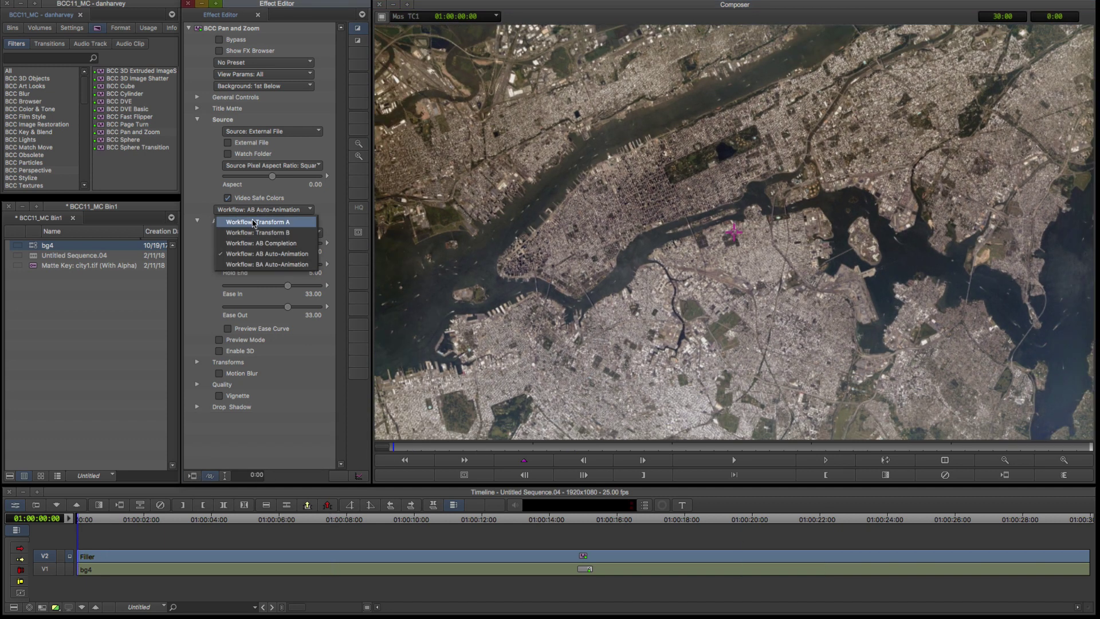
left_click(253, 221)
left_click(265, 209)
left_click(264, 232)
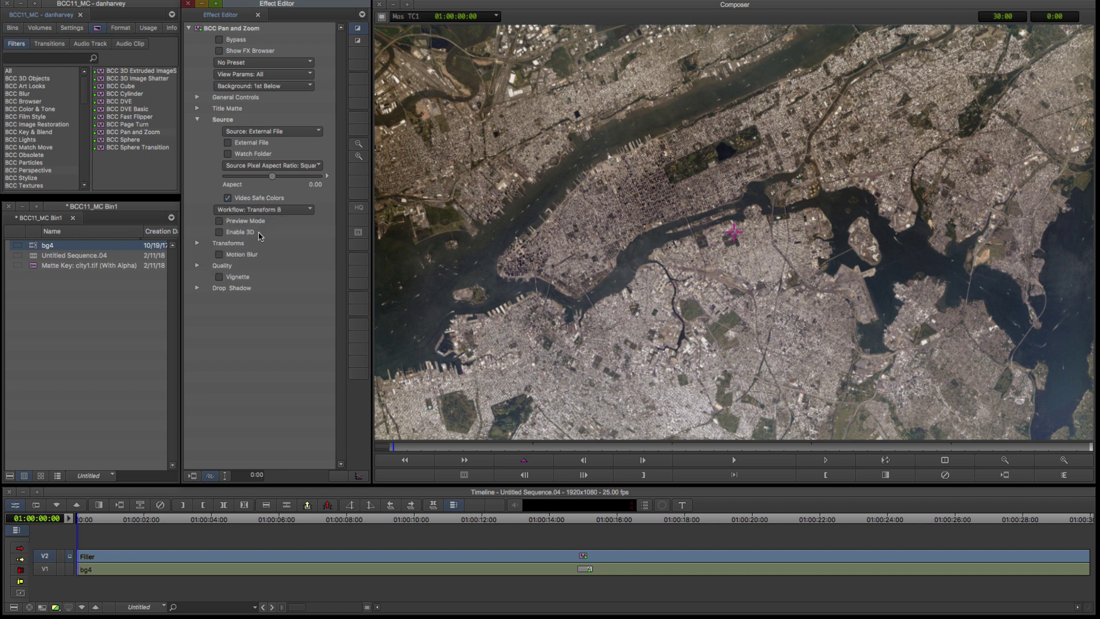
left_click(271, 210)
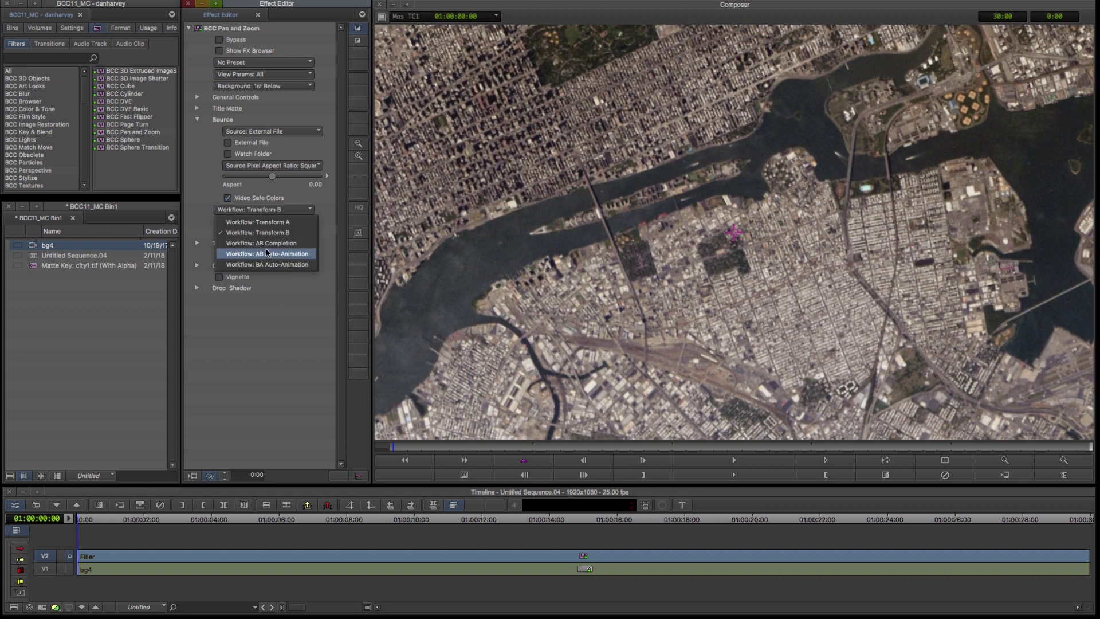
left_click(267, 253)
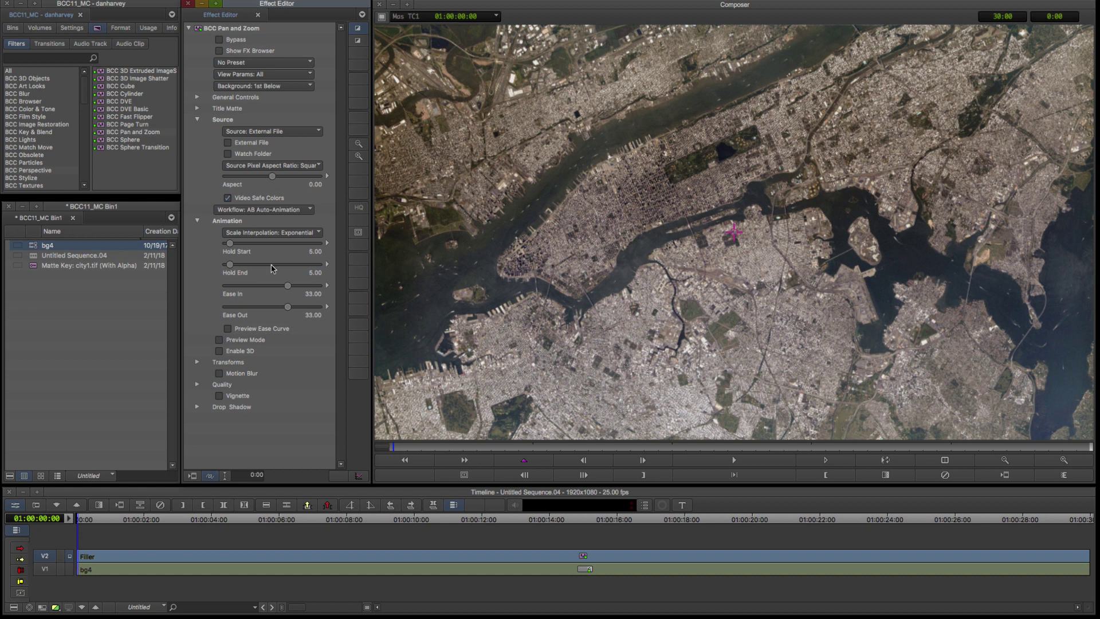
- Turn on Preview Mode and view the end framing with the preview target set to Setup B
left_click(219, 340)
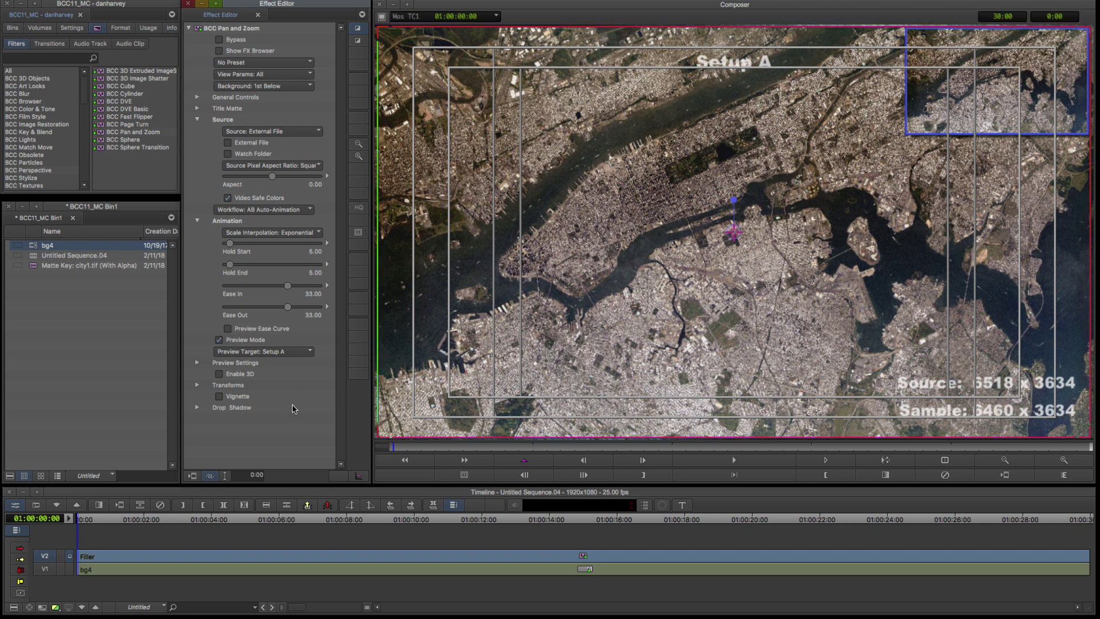
left_click(287, 352)
left_click(276, 377)
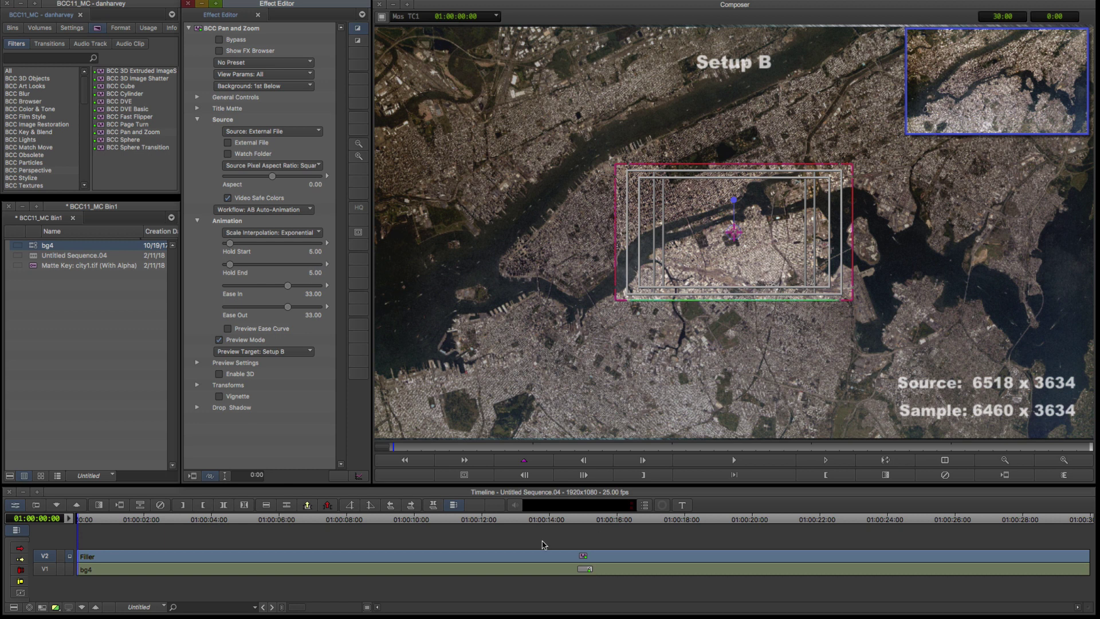
left_click_drag(416, 447, 1089, 447)
left_click_drag(807, 482, 162, 531)
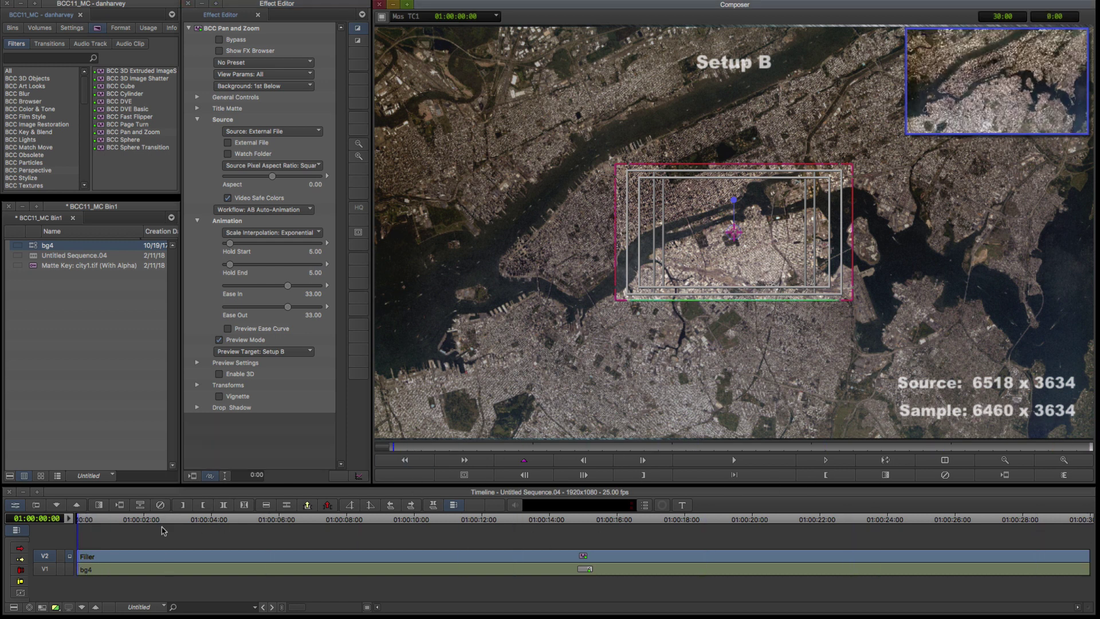
- In Setup A, tighten the start frame to a scale of about 110 and shift it toward the image's upper-left corner
left_click(286, 351)
left_click(287, 359)
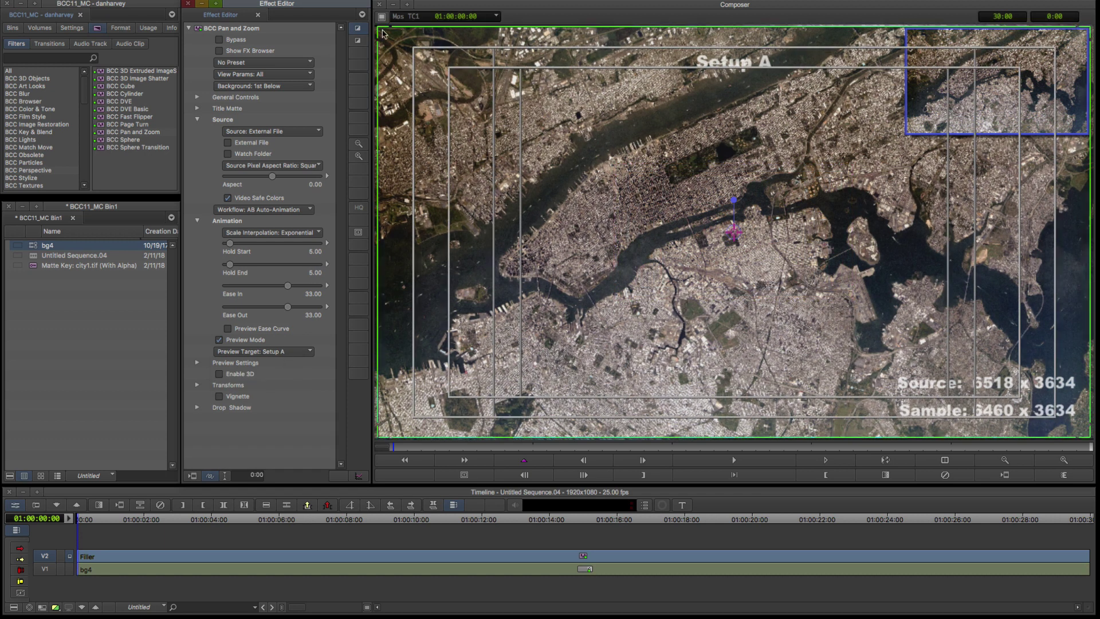
left_click_drag(379, 28, 409, 45)
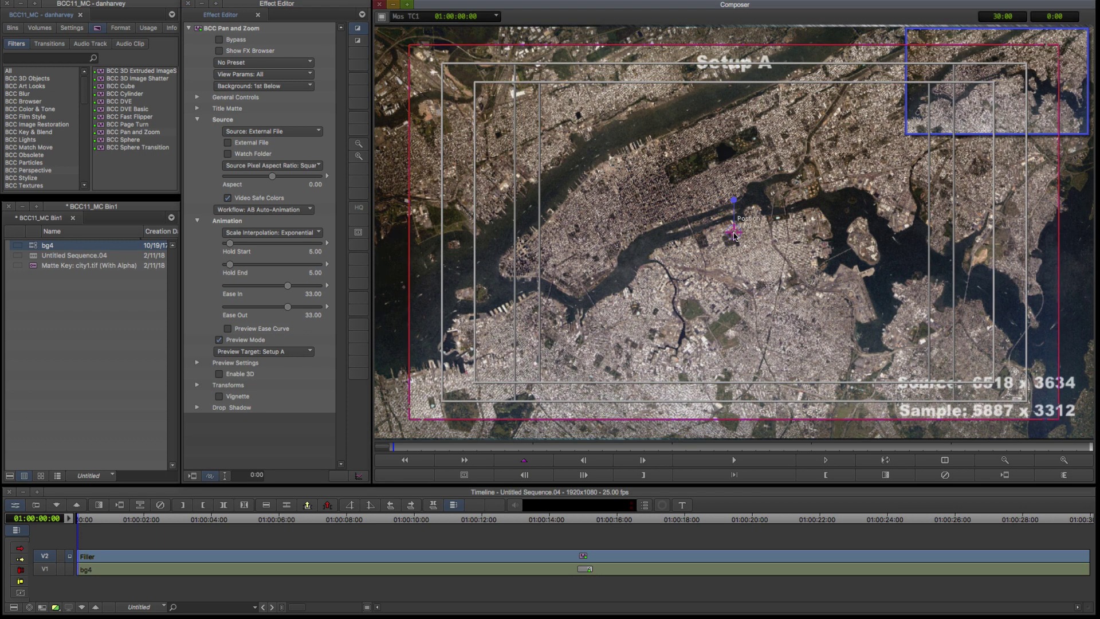
left_click_drag(734, 234, 767, 246)
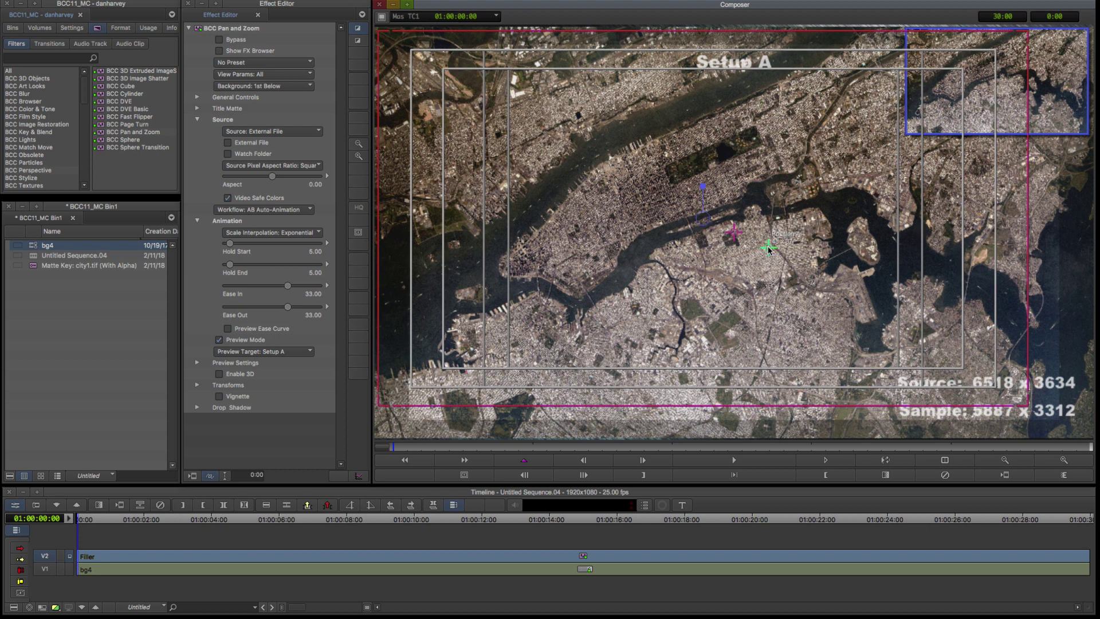
- In Setup B, move the end frame east over the river islands, with scale about 319 and rotation about 0.8
left_click(285, 352)
left_click(280, 374)
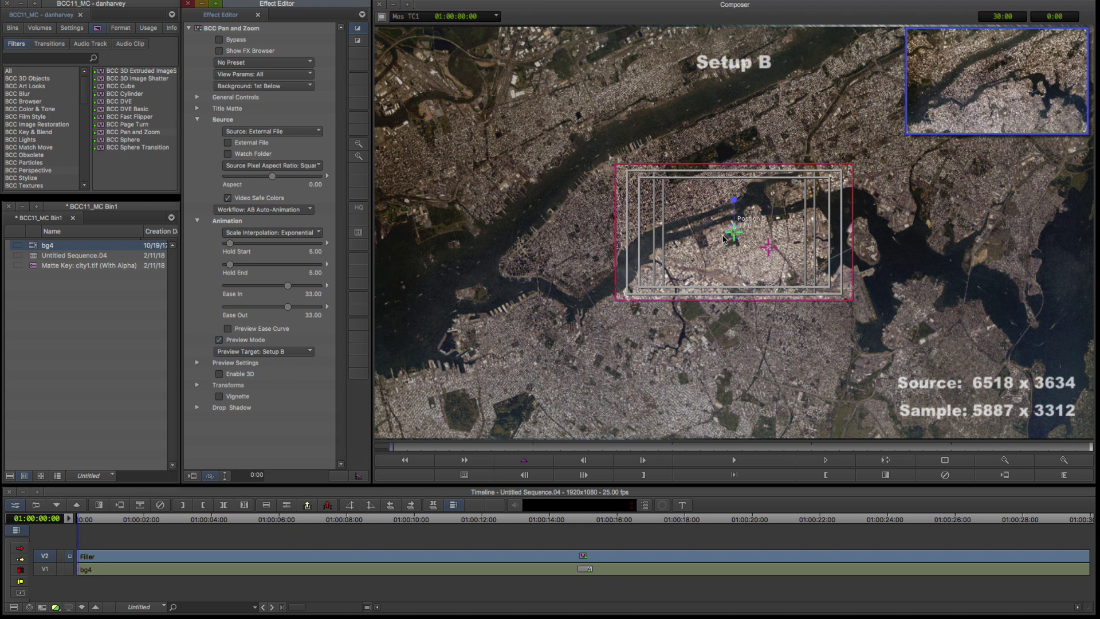
mouse_move(734, 232)
left_mouse_down()
mouse_move(474, 216)
mouse_move(393, 191)
mouse_move(383, 204)
left_mouse_up()
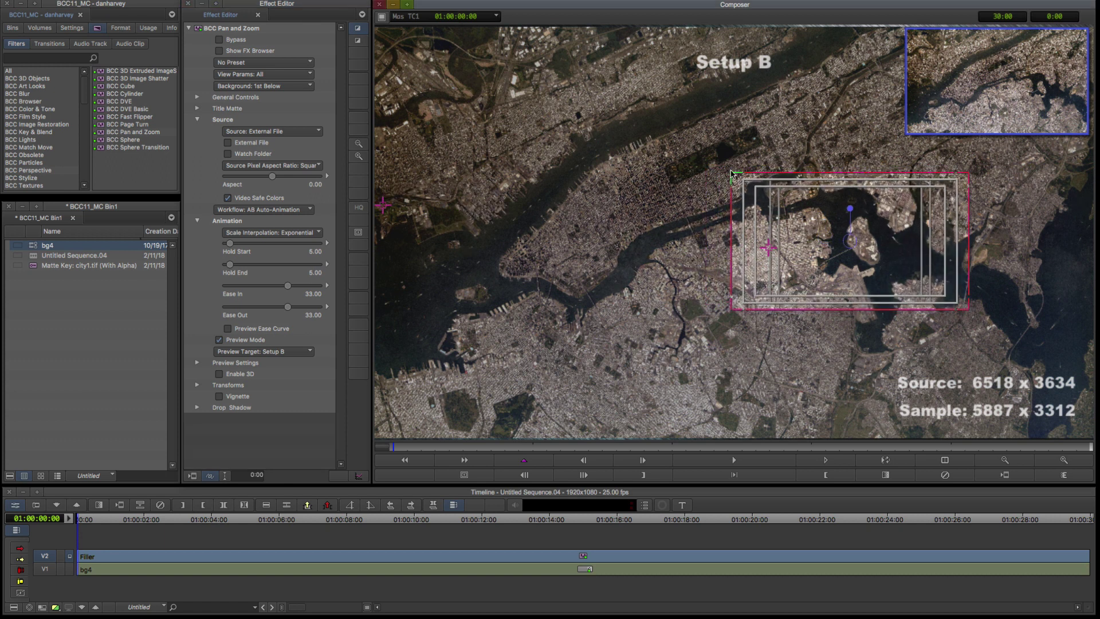
left_click_drag(850, 208, 851, 218)
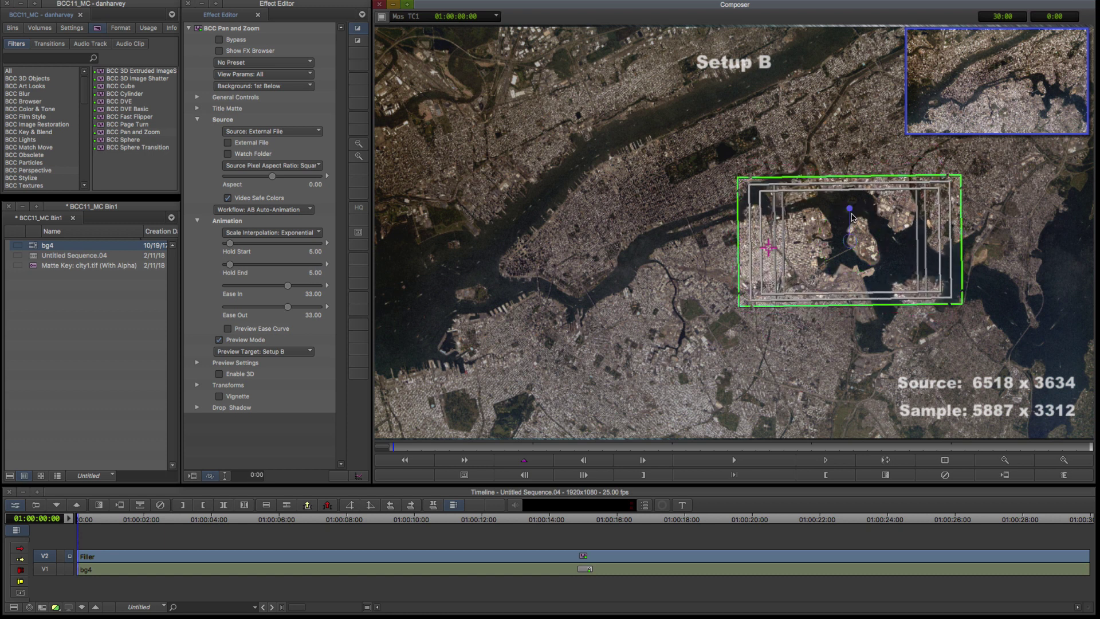
- Enable 3D, set Tumble B to about -61, and check the animation with Preview Mode off
left_click(219, 373)
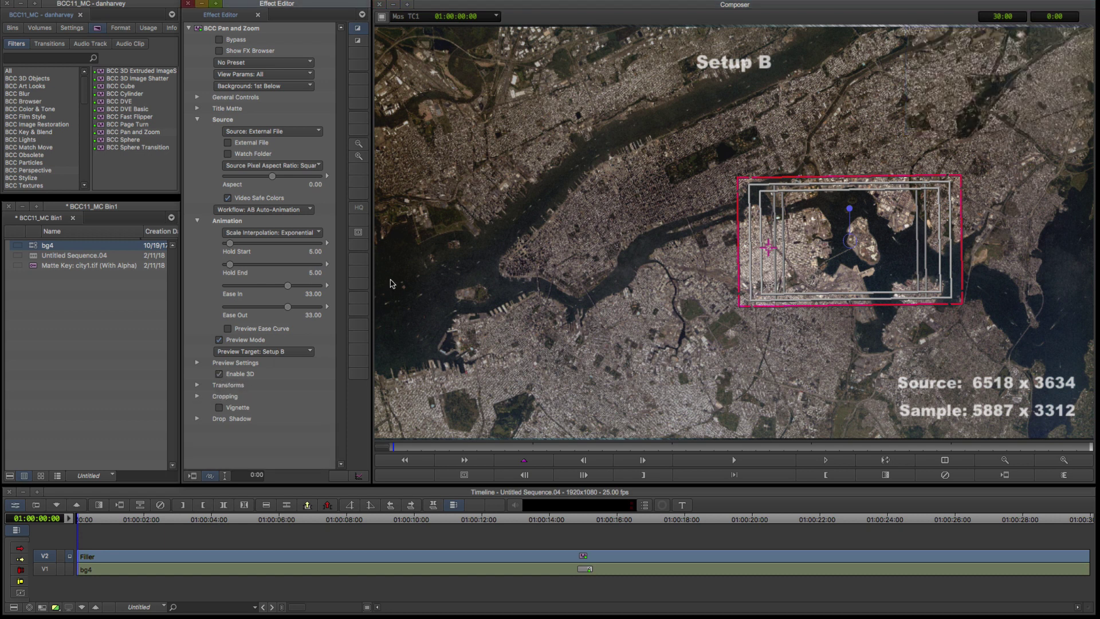
left_click(198, 385)
left_click_drag(341, 268, 338, 425)
left_click_drag(261, 419, 231, 436)
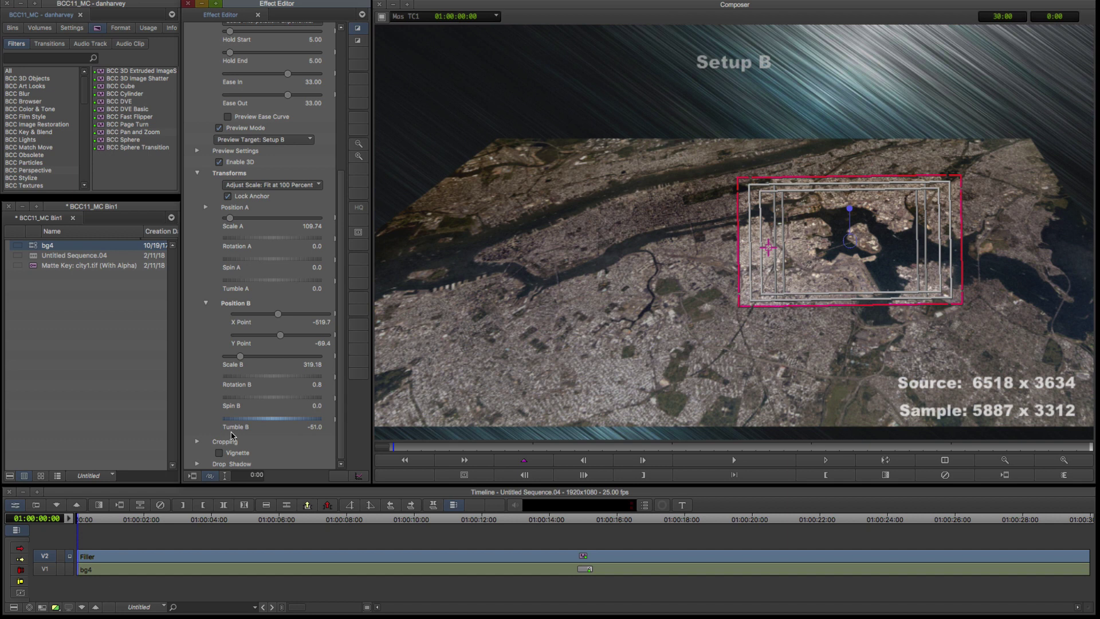
left_click(219, 128)
left_click_drag(410, 451, 361, 503)
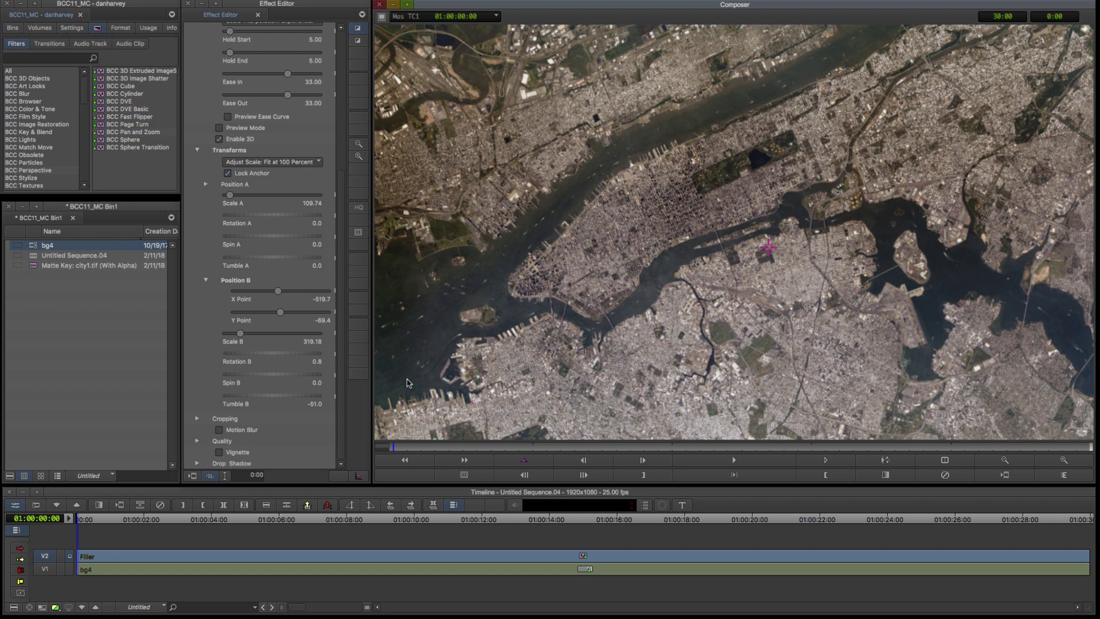
- Set Hold Start and Hold End to 0 and check the movement up to about 4:06
left_click(197, 151)
scroll(324, 206, "up", 6)
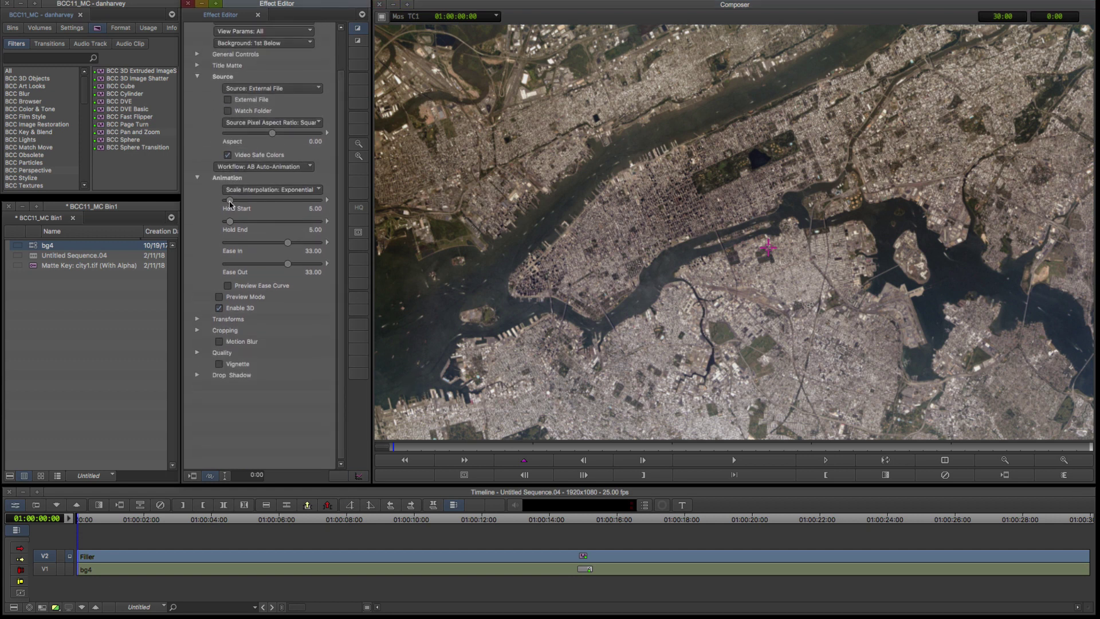
left_click_drag(229, 202, 210, 228)
left_click_drag(394, 451, 492, 447)
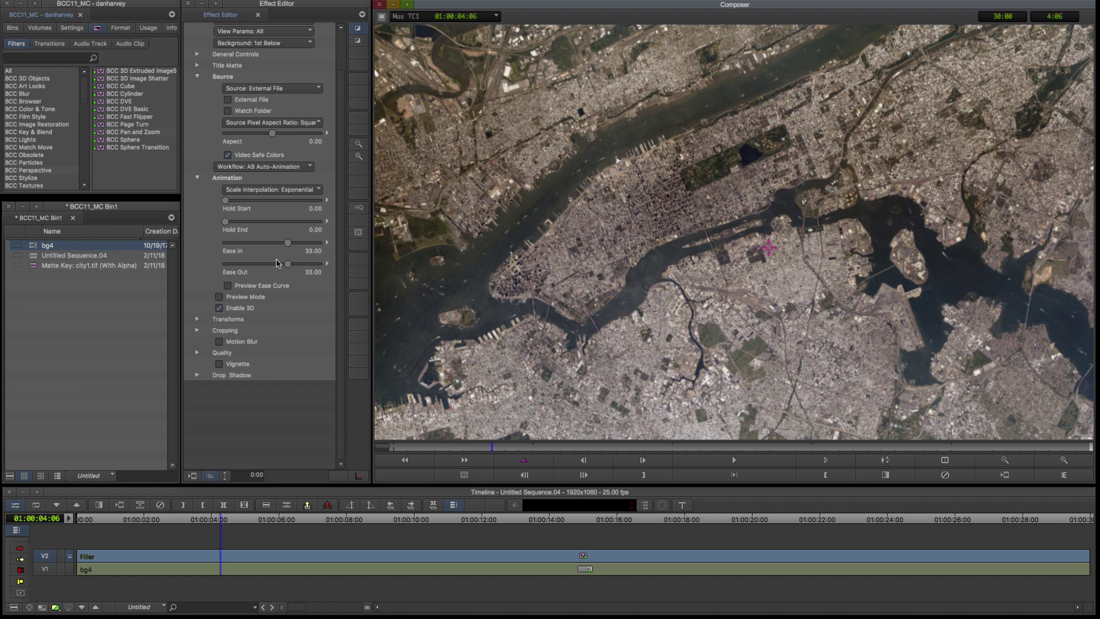
- Set Ease In to 12.50 and Ease Out to 52.50 while previewing the ease curve, then hide the curve
left_click(228, 286)
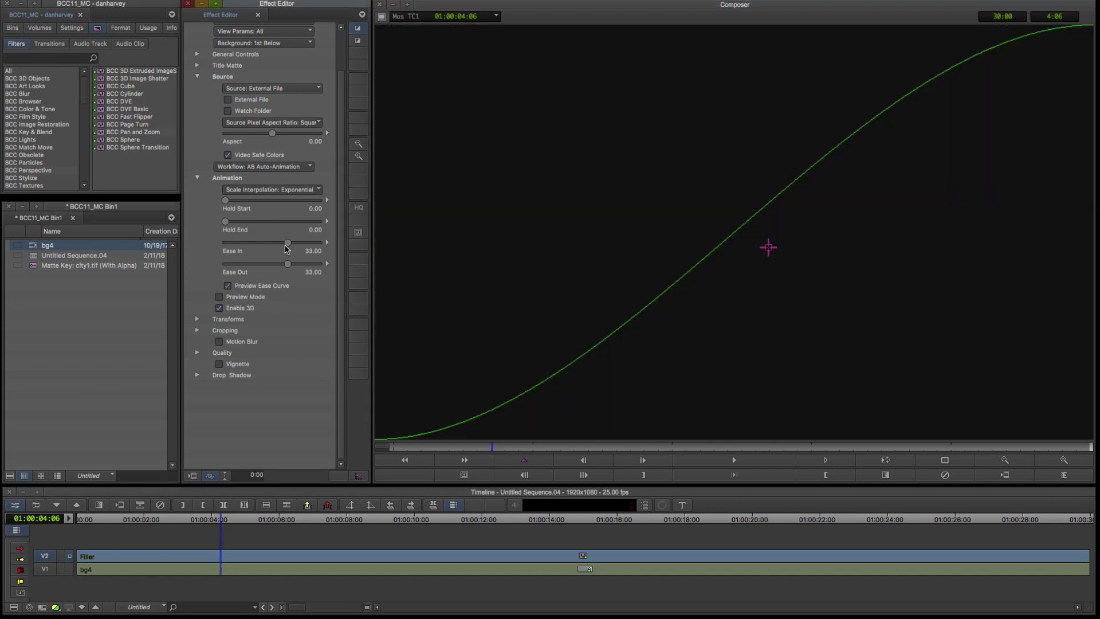
mouse_move(288, 245)
left_mouse_down()
mouse_move(278, 243)
mouse_move(296, 264)
left_mouse_up()
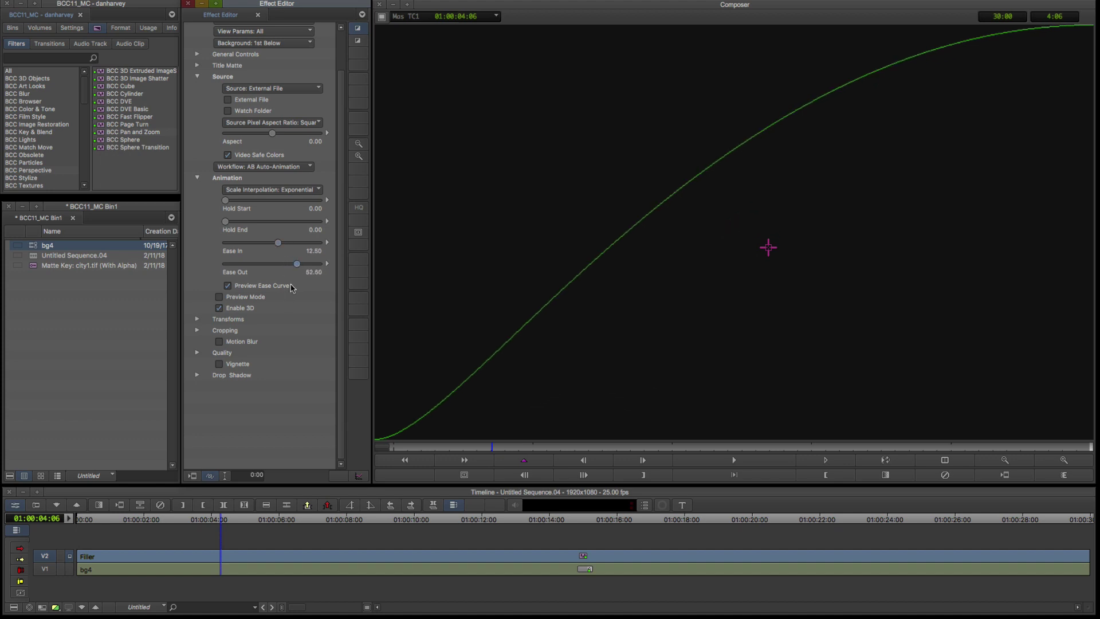
left_click(228, 286)
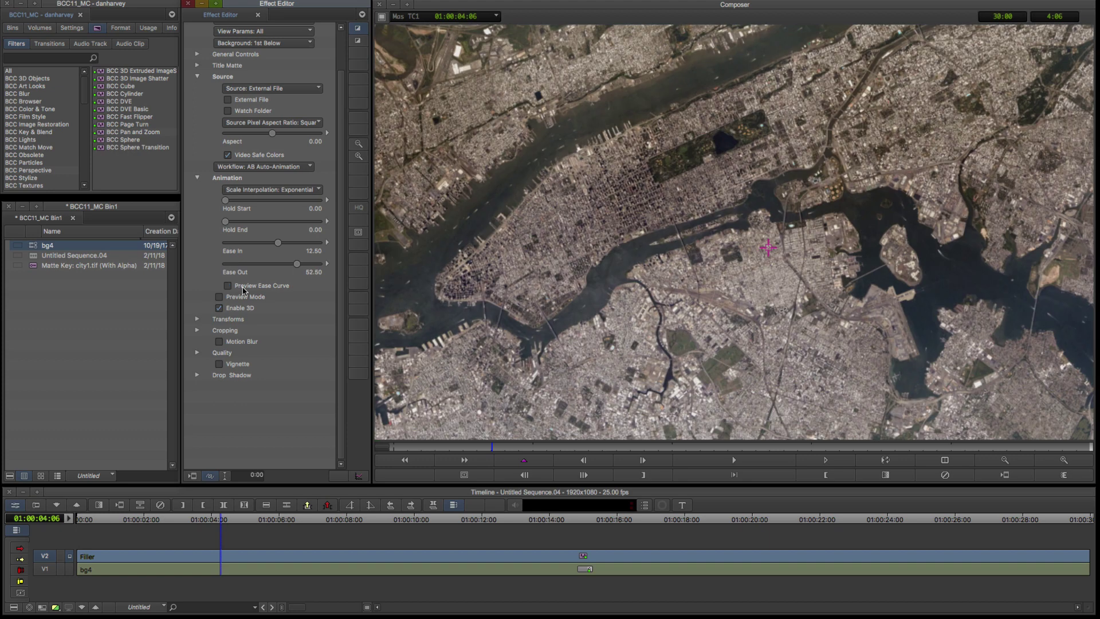
- Enable the Vignette and slightly increase its radius, leaving the Style as Color
left_click(219, 364)
left_click(196, 375)
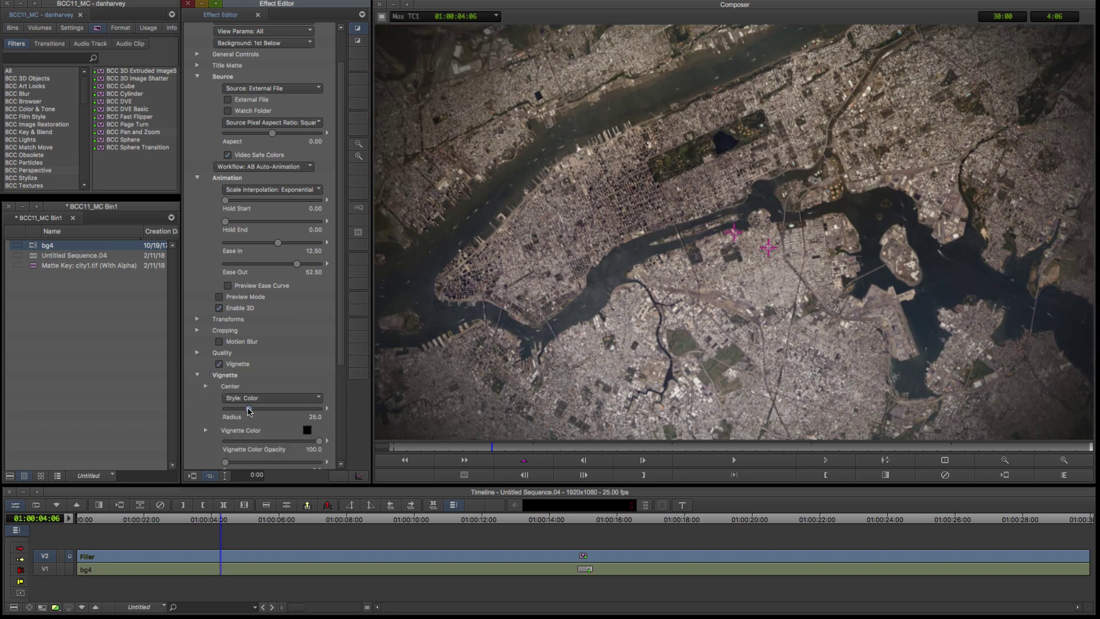
left_click_drag(248, 411, 251, 411)
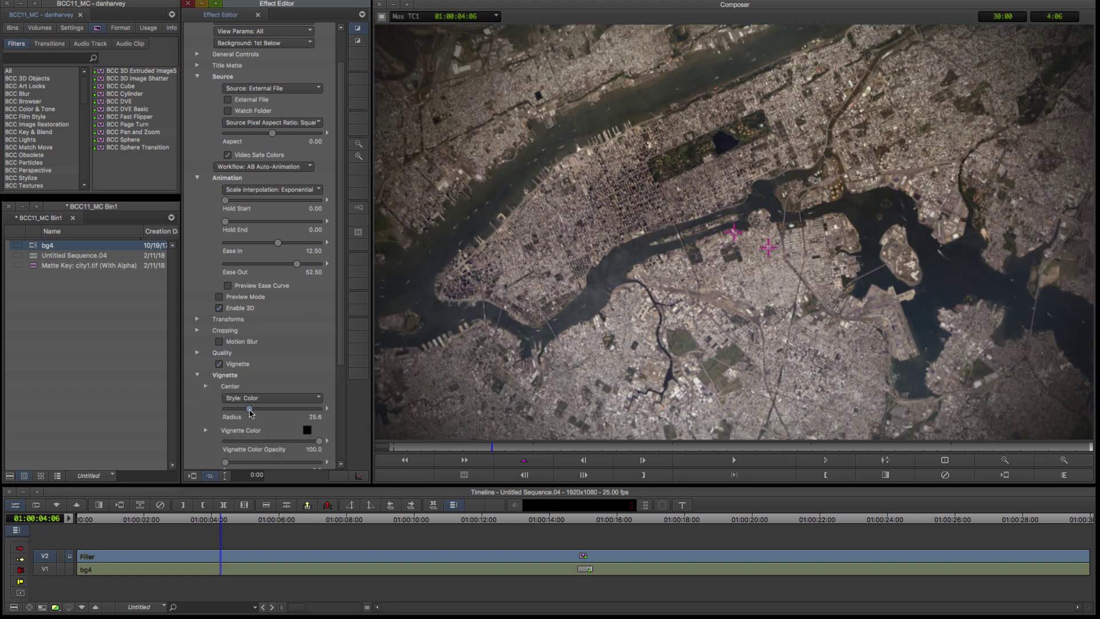
left_click(197, 375)
- Move the playhead to about 24:20 and enable Motion Blur on the Pan and Zoom effect
left_click_drag(423, 448, 969, 383)
left_click(219, 341)
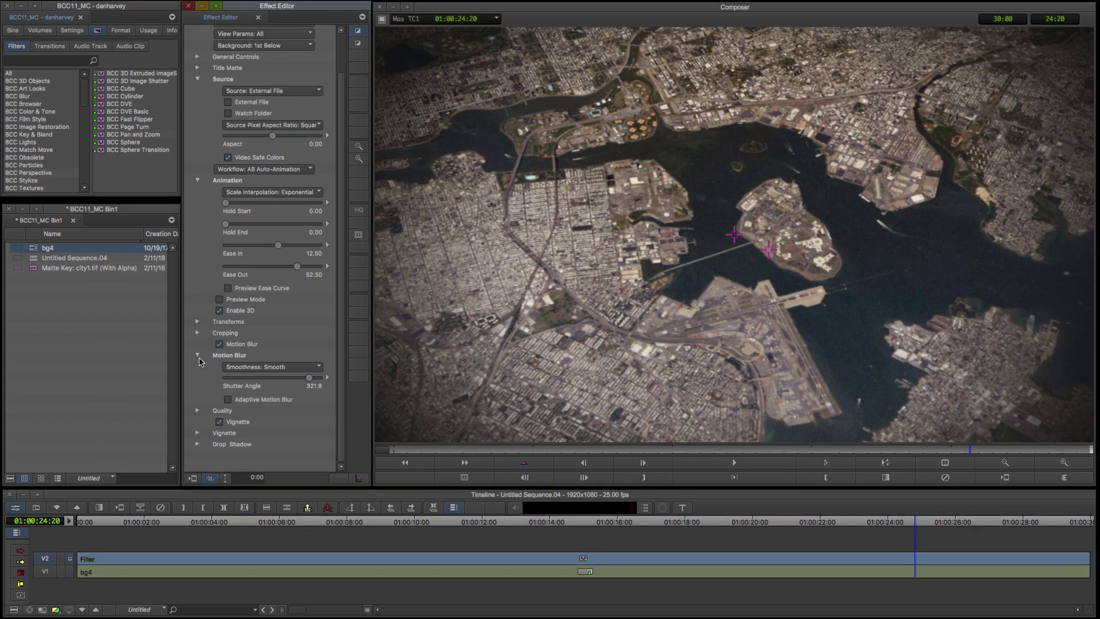
- Split the Pan and Zoom filler on V2 into three segments, with edits at about 6:09 and 19:16
left_click(197, 352)
left_click_drag(618, 521, 292, 522)
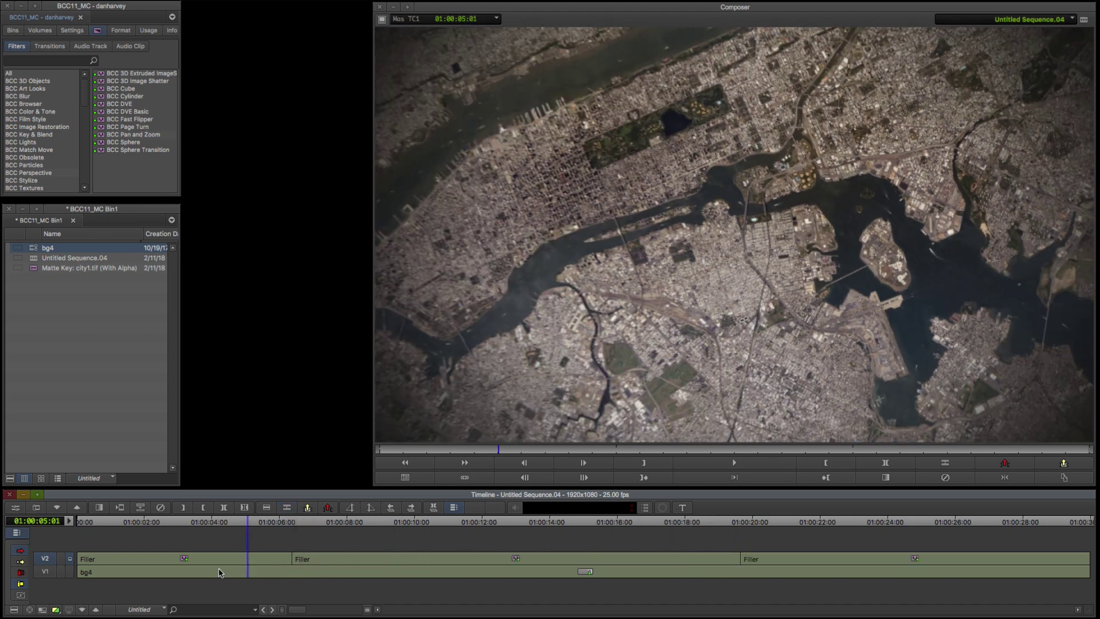
- Move the playhead to 12:06 in the middle filler segment and change the Workflow option of its Pan and Zoom effect
left_click_drag(219, 572, 491, 573)
left_click(16, 508)
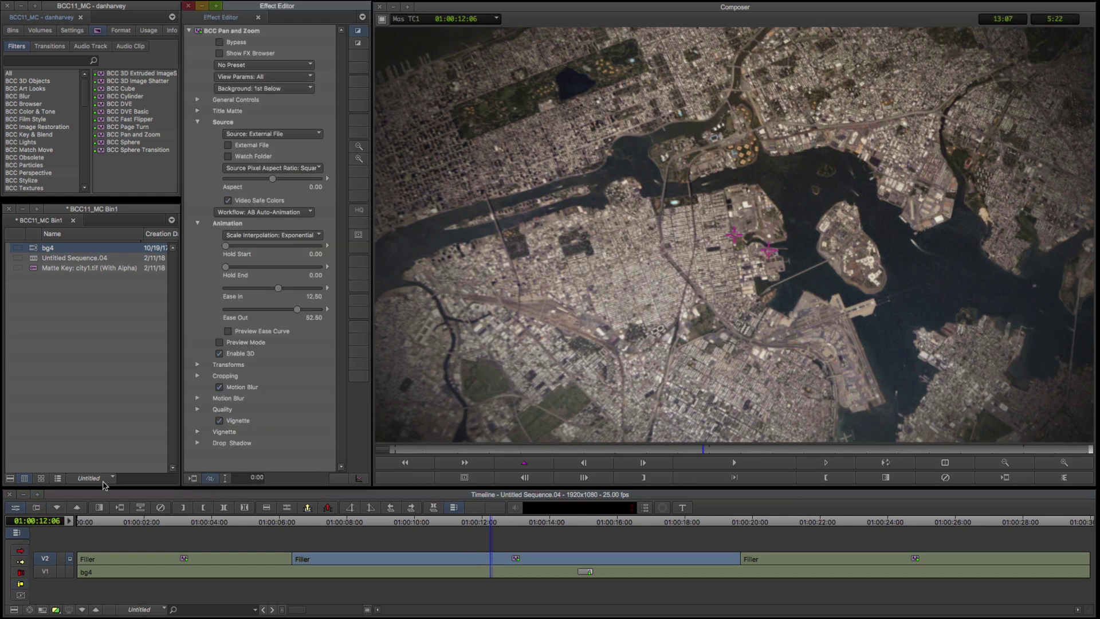
left_click(270, 213)
left_click(270, 225)
- Set the last filler segment's Pan and Zoom Workflow to BA Auto-Animation and scrub through to about 25:14 to check the movement
left_click_drag(97, 522, 767, 532)
left_click(807, 560)
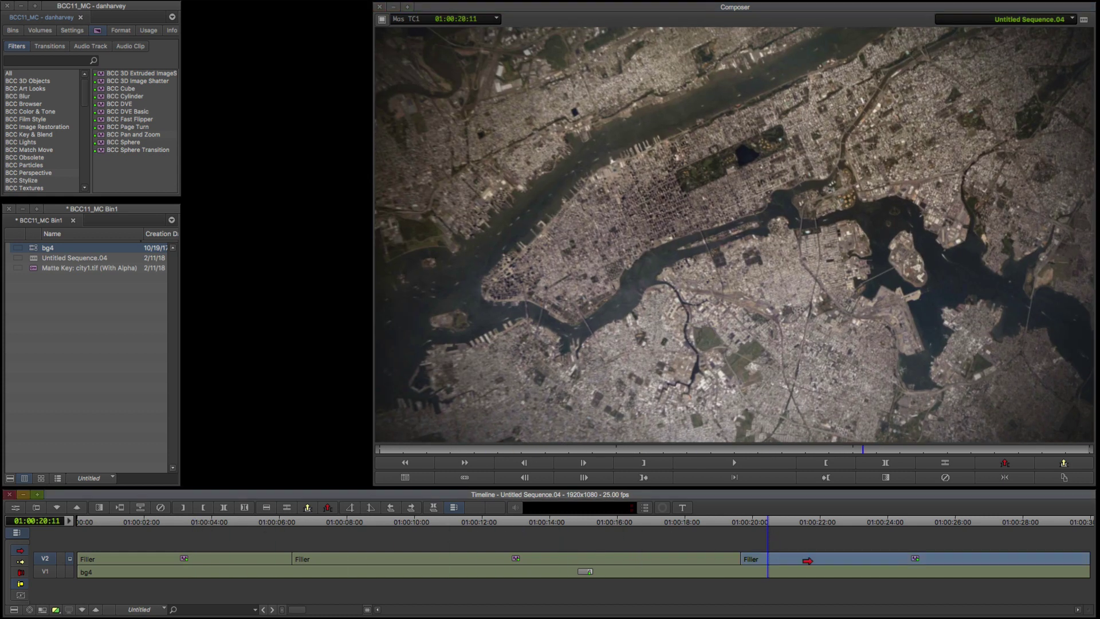
left_click(18, 508)
left_click(264, 212)
left_click(257, 250)
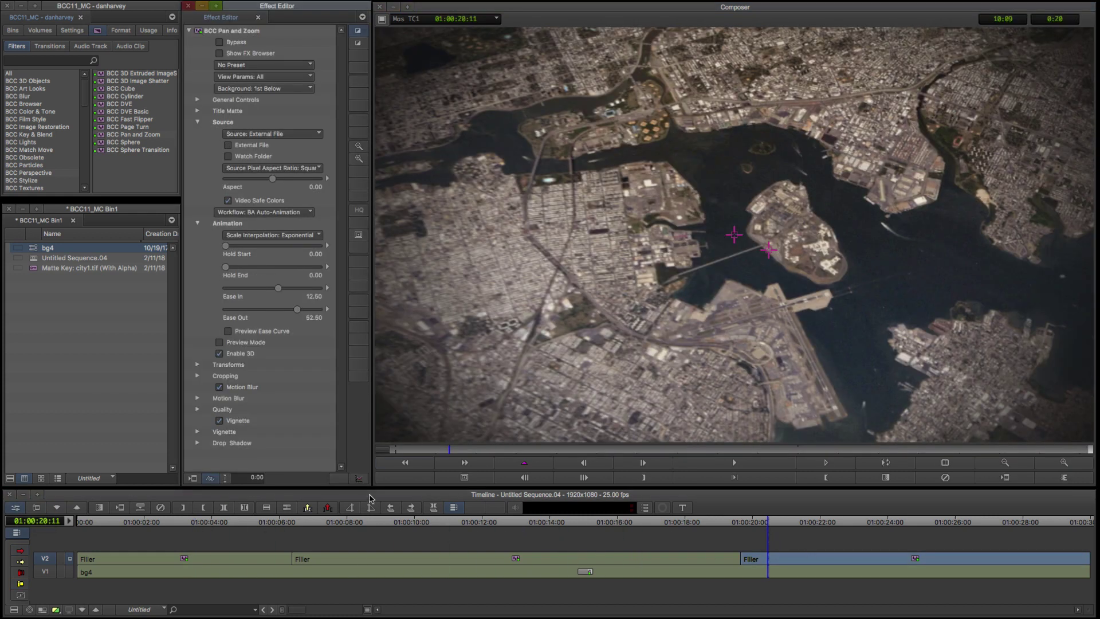
left_click_drag(104, 534, 940, 519)
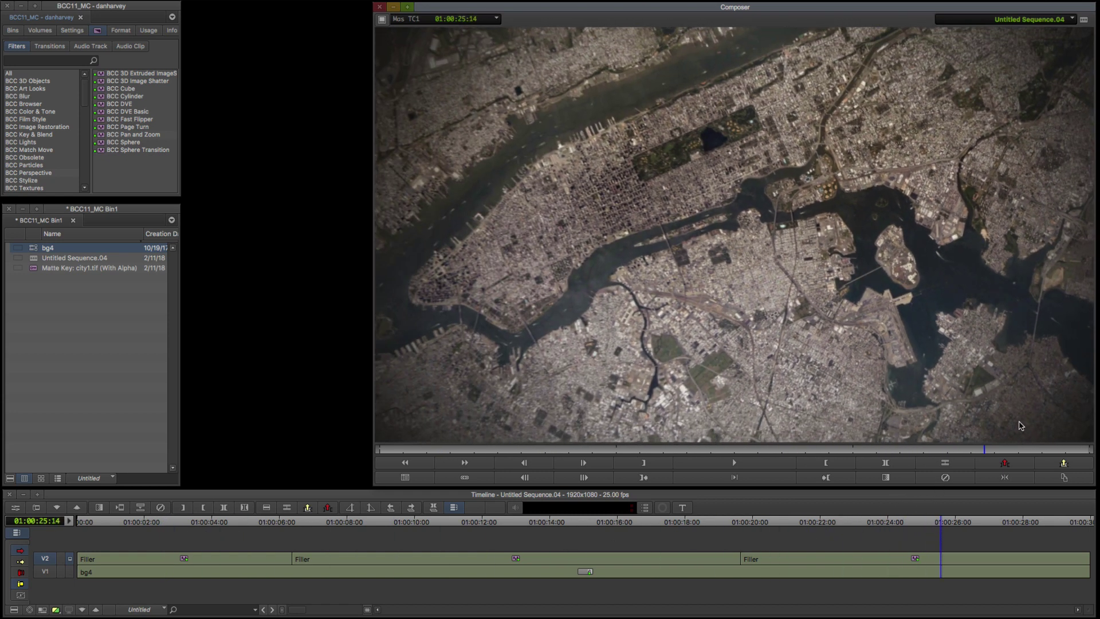
- Move the two edit points between the filler segments to about 8:15 and 23:10, and play back the sequence
left_click_drag(294, 561, 369, 567)
left_click_drag(741, 561, 858, 561)
left_click(748, 464)
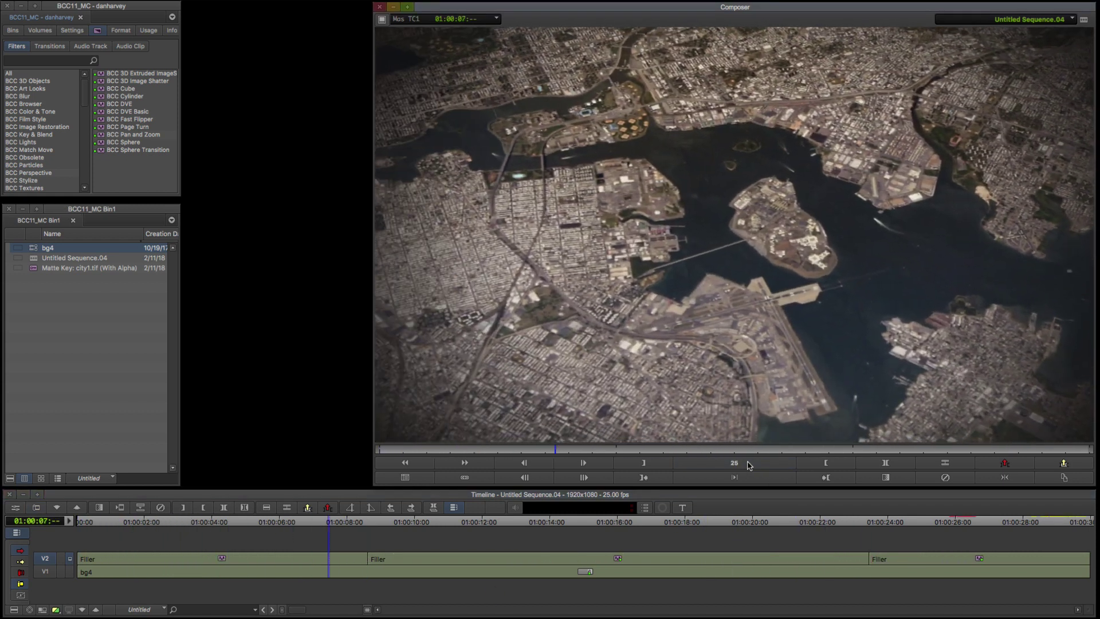
- Return to the sequence start, place bg4 on V2 above the filler segments on V1, and apply BCC Composite to it
left_click_drag(730, 520, 87, 551)
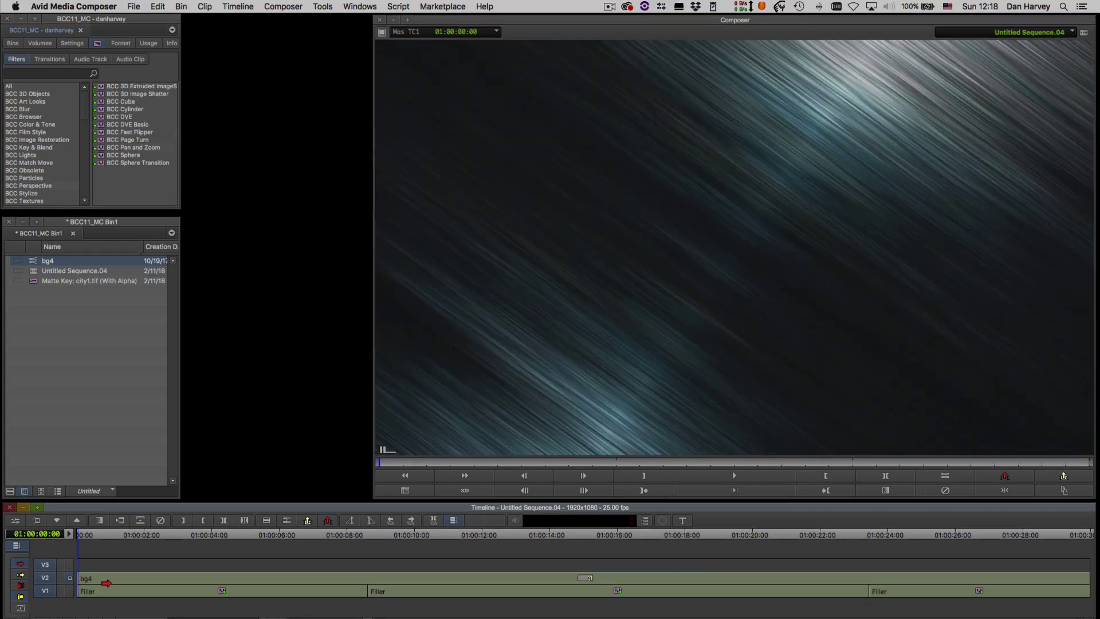
left_click(42, 148)
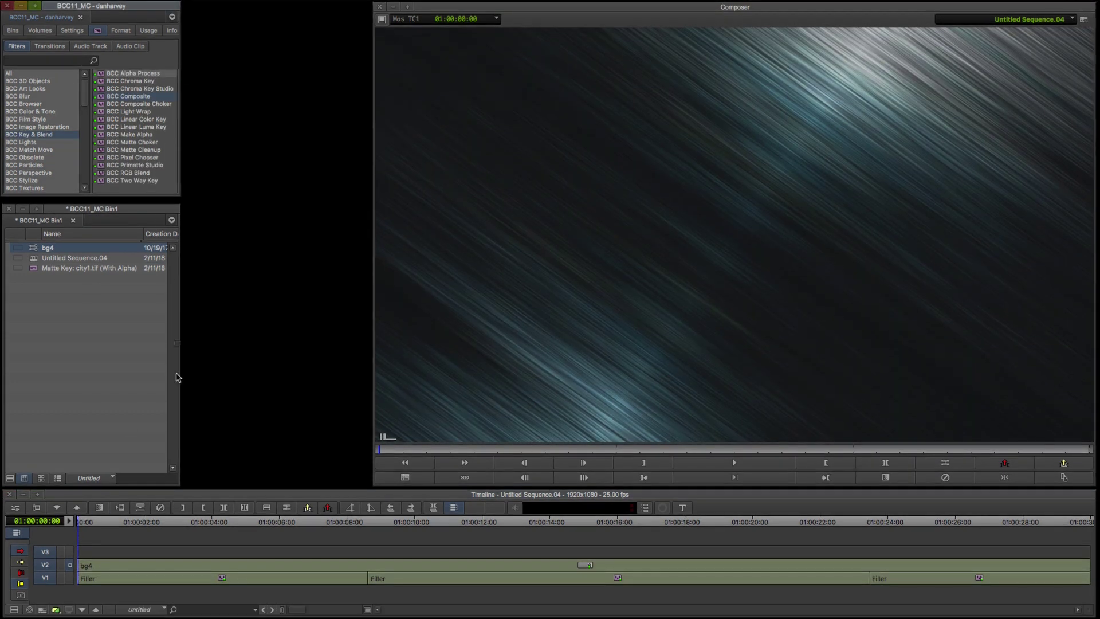
left_click_drag(180, 566, 180, 565)
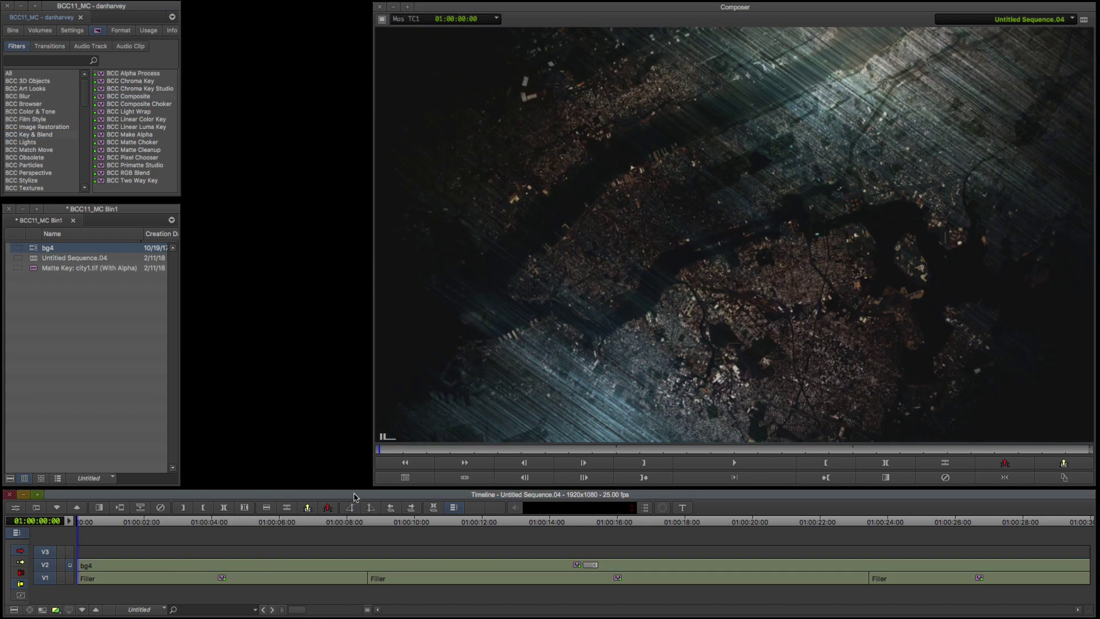
- Add the city1.tif matte key title on V3 across the whole sequence and scrub to 30:00 to review the composite
double_click(38, 268)
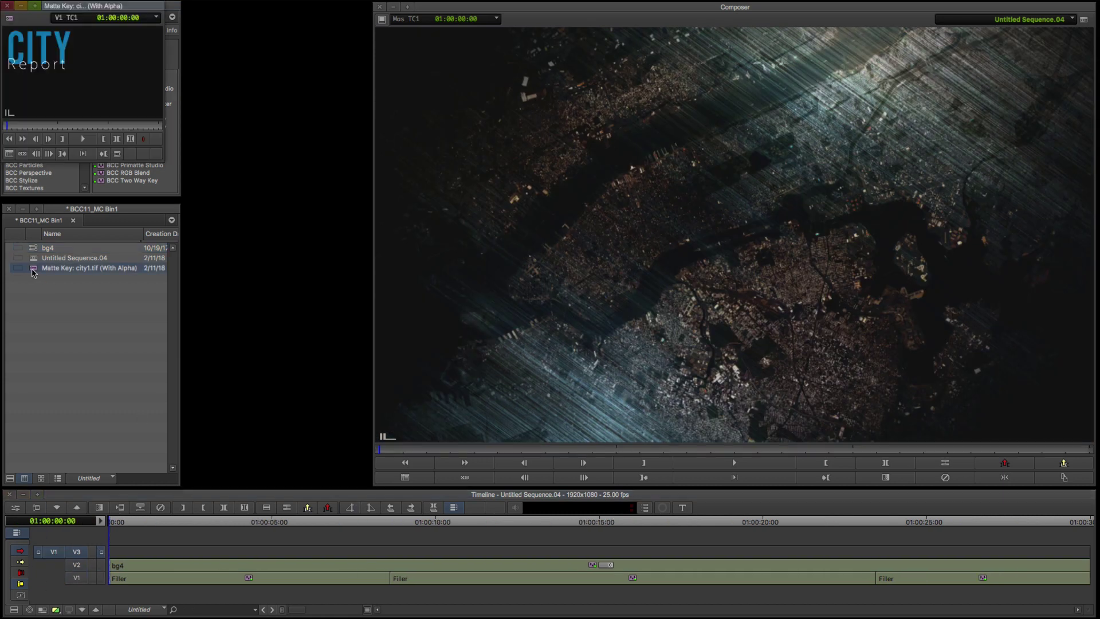
key("b")
left_click_drag(387, 455, 1091, 442)
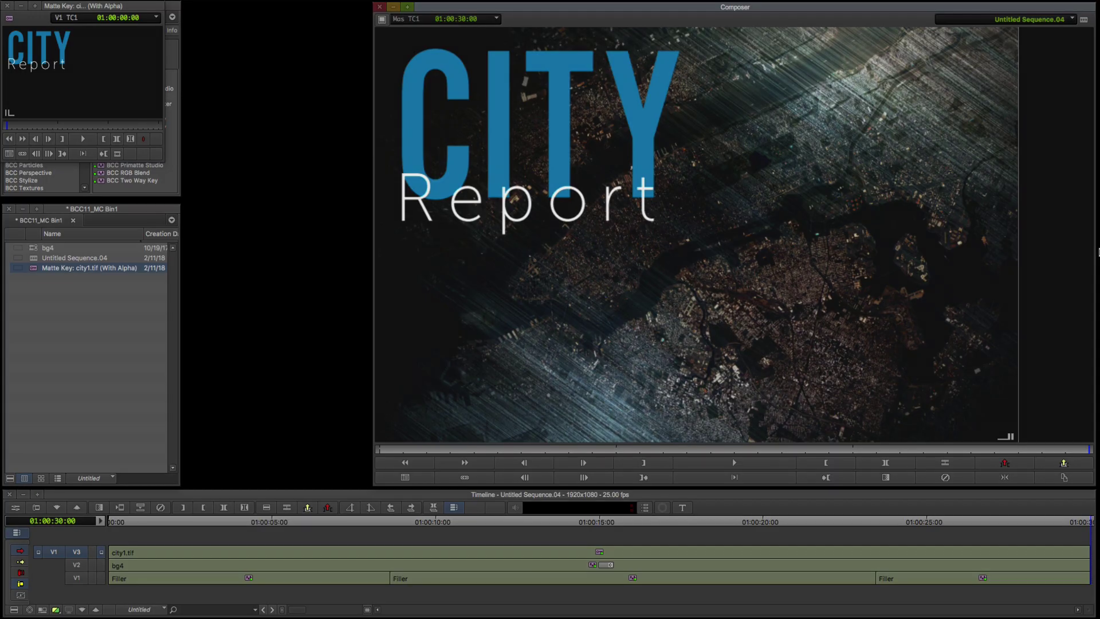